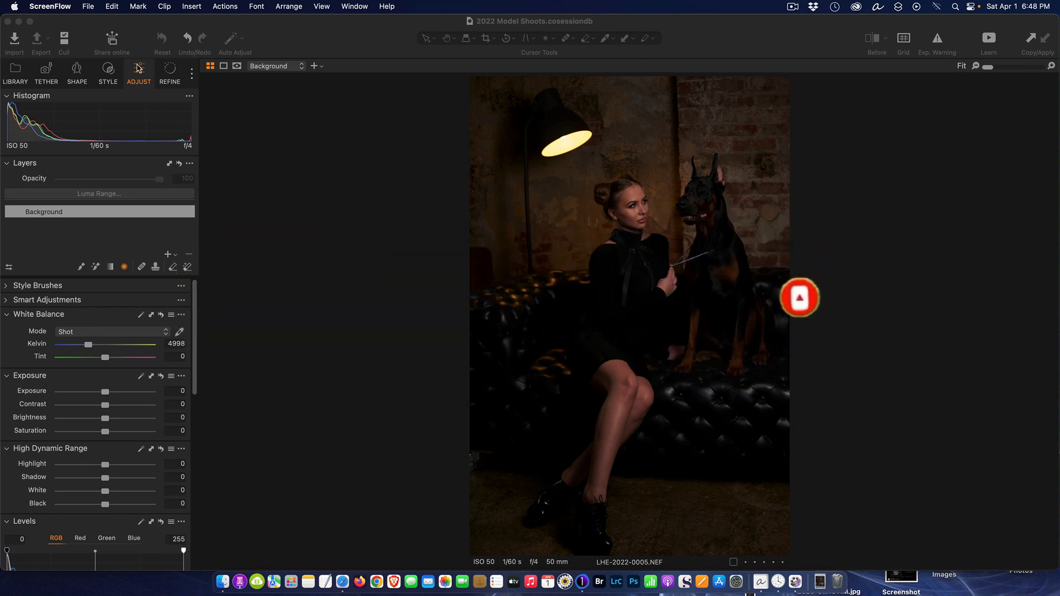
Try the photo's Exposure at 3.16, 0.64 and 4, and bring it back to about zero
click(158, 41)
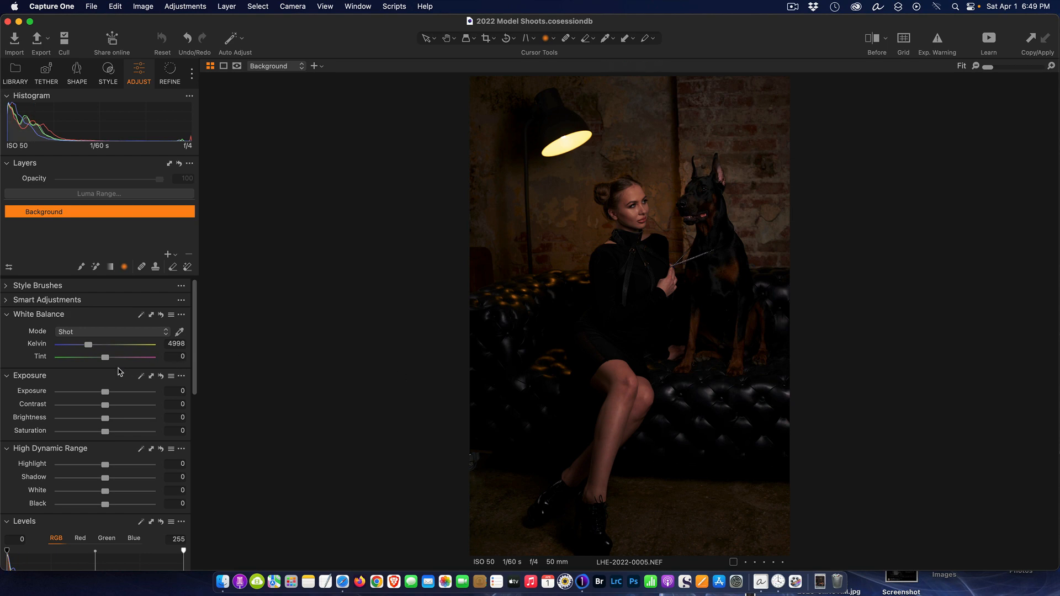
drag(105, 393, 141, 392)
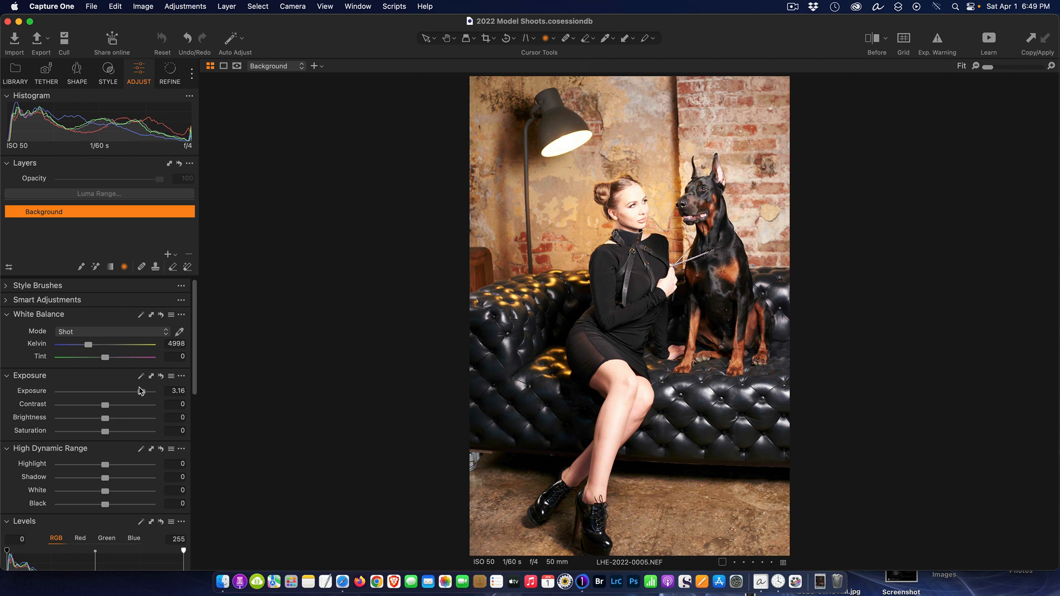
drag(140, 392, 113, 391)
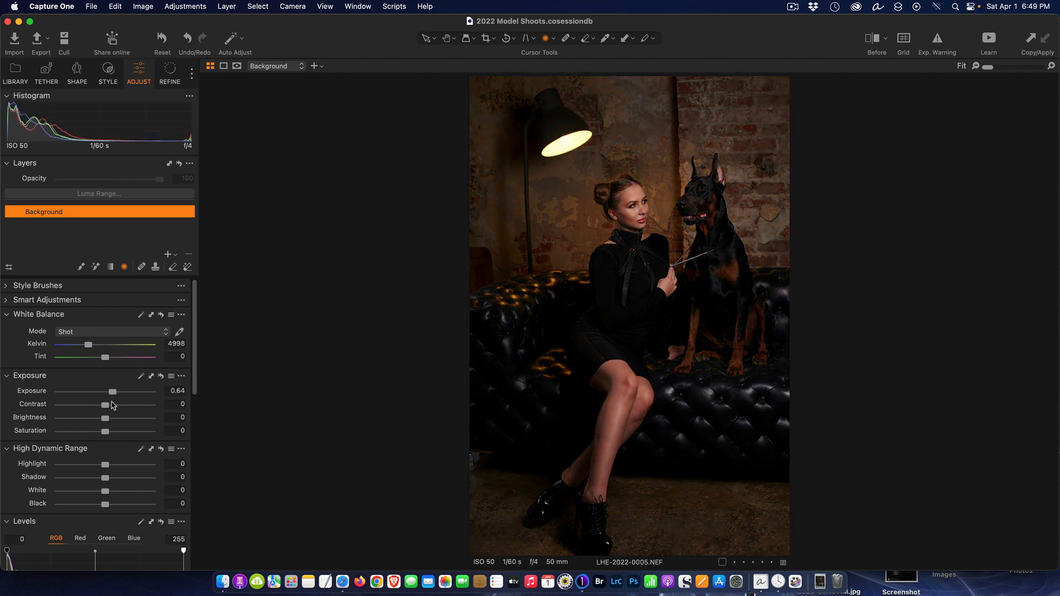
double_click(112, 392)
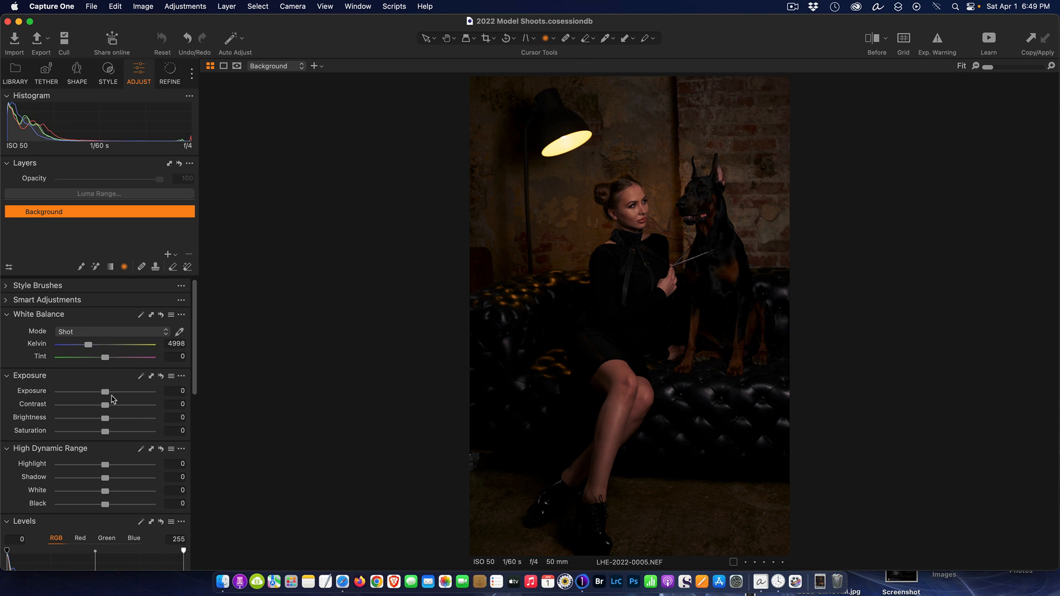
drag(106, 393, 198, 389)
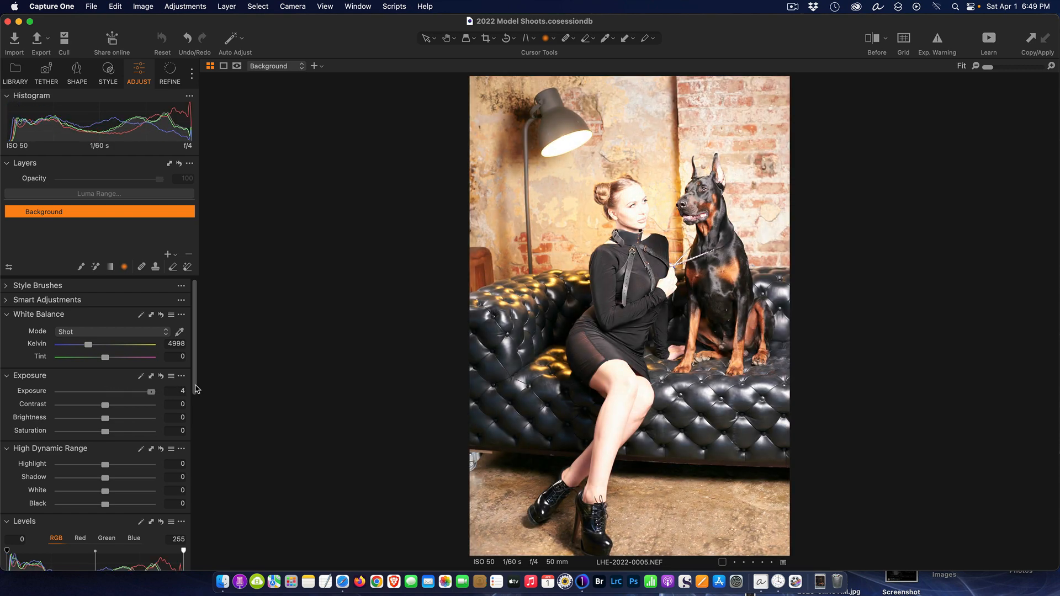
drag(151, 391, 106, 394)
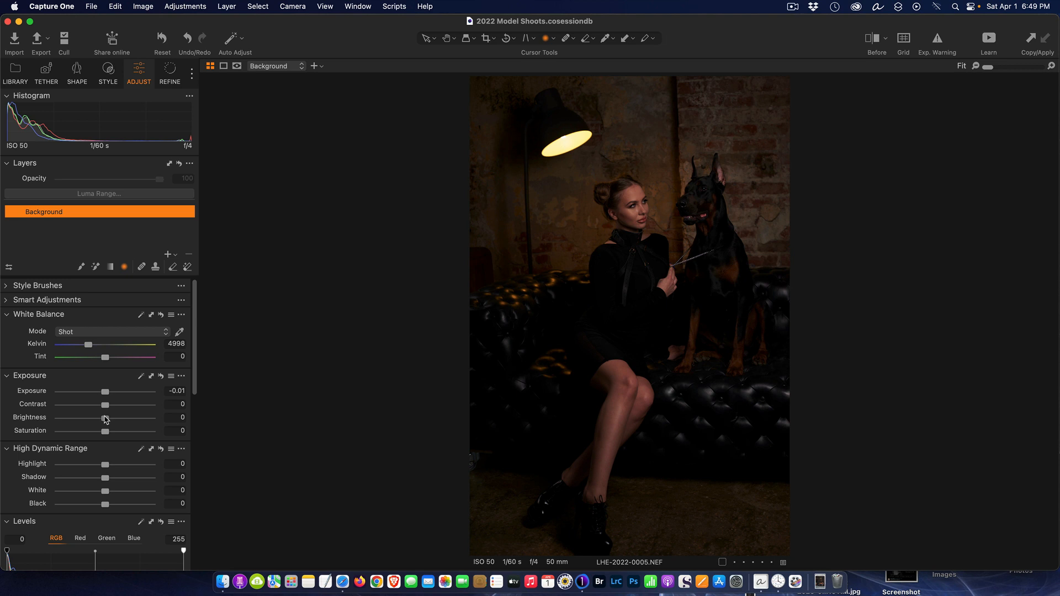
Try the photo's Brightness at its maximum of 50, and return it to 0
drag(106, 419, 108, 420)
drag(108, 419, 167, 424)
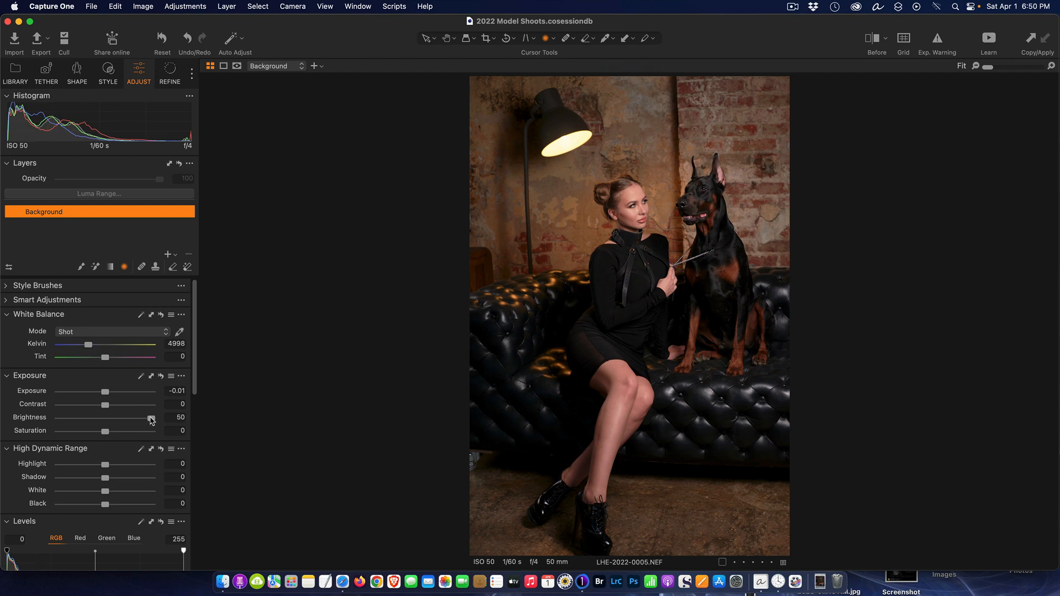
drag(150, 419, 105, 422)
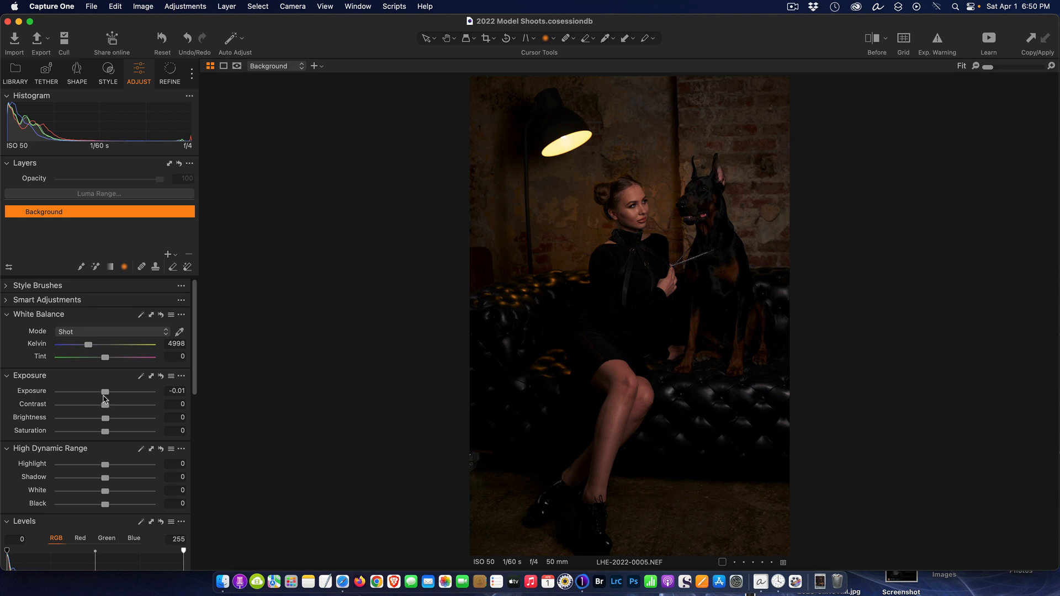
Set the Background layer's Exposure to 0.55
drag(104, 392, 111, 393)
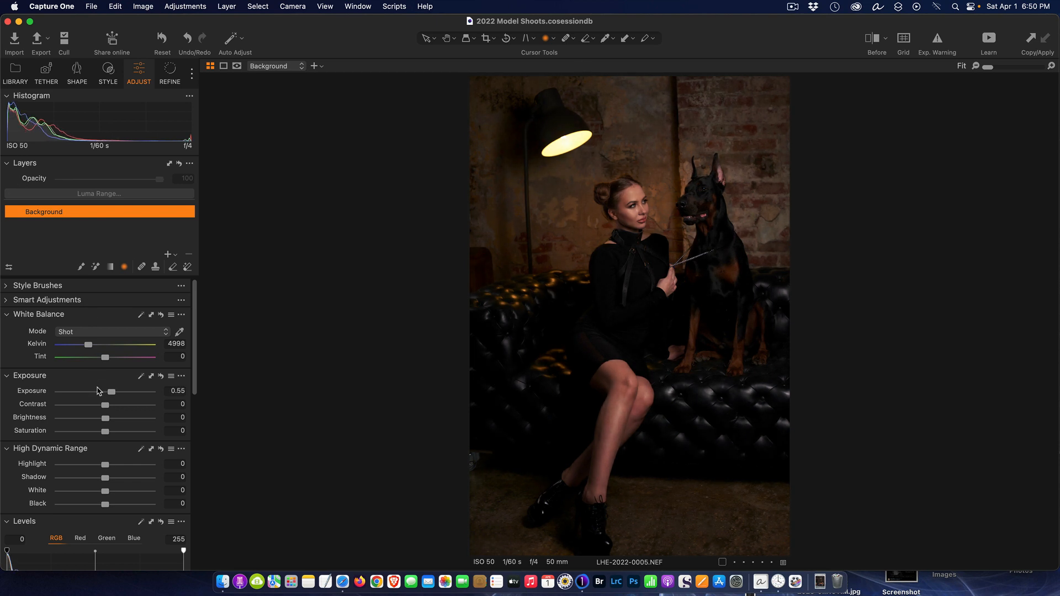
drag(108, 393, 111, 393)
mouse_move(106, 421)
mouse_down()
mouse_move(122, 421)
mouse_move(106, 423)
mouse_up()
Add a highlight and a shadow point to the RGB curve and raise the highlight point slightly for a gentle S-curve
drag(193, 312, 193, 409)
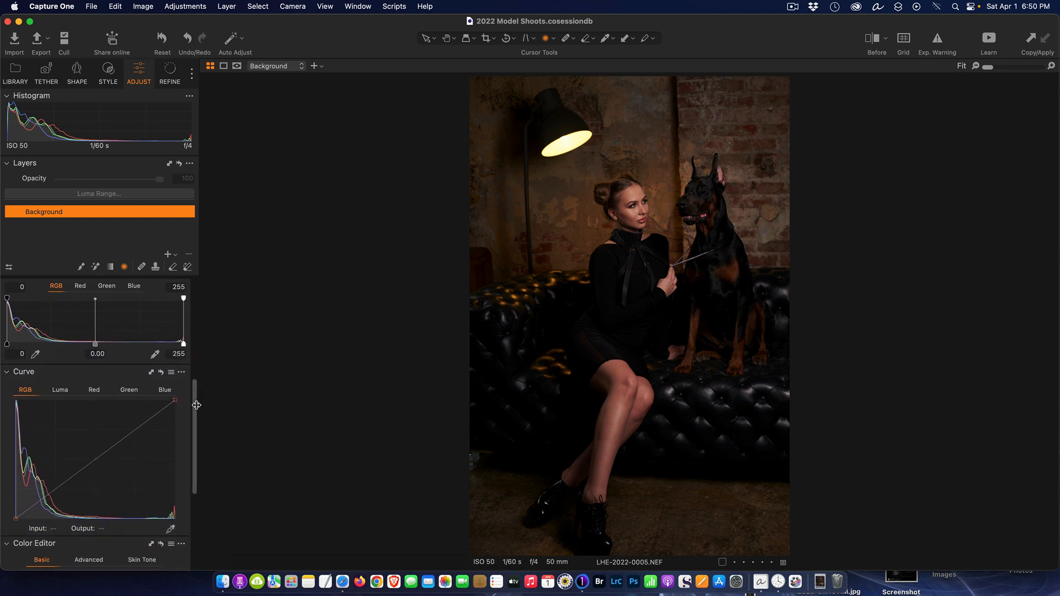
drag(196, 403, 195, 362)
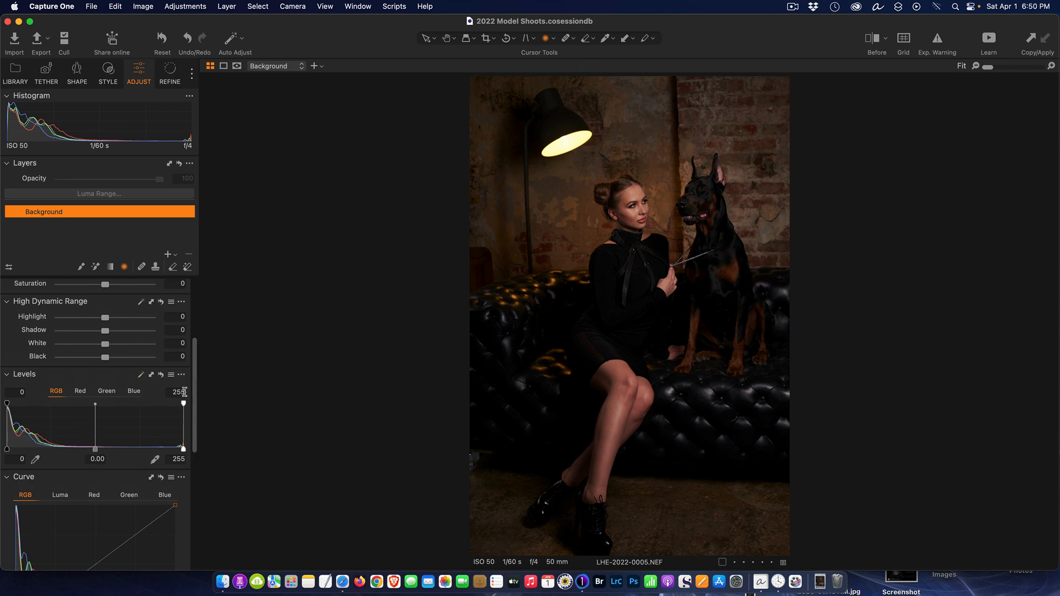
drag(194, 384, 137, 421)
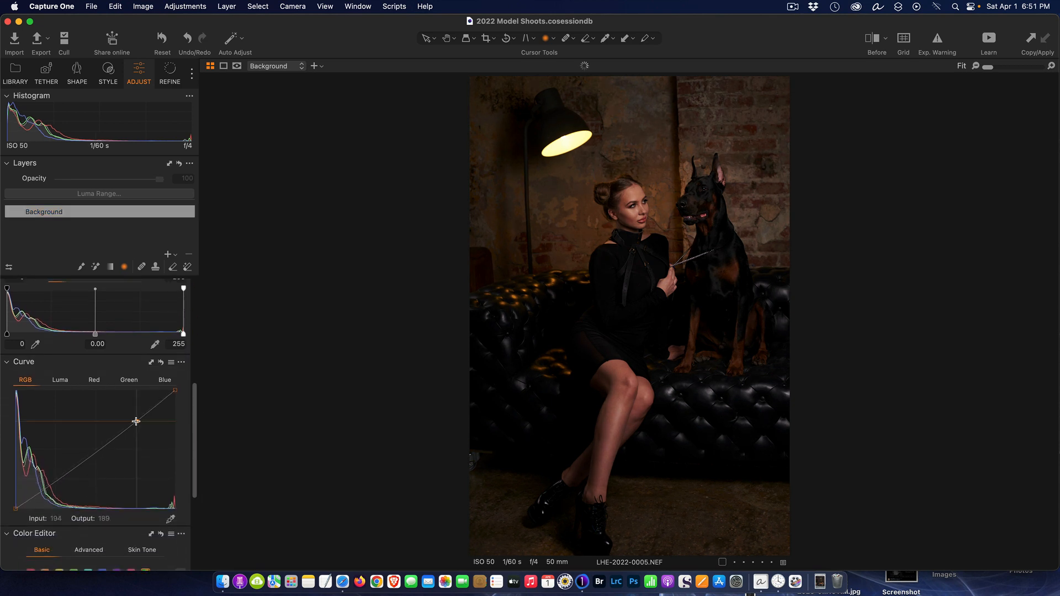
click(60, 479)
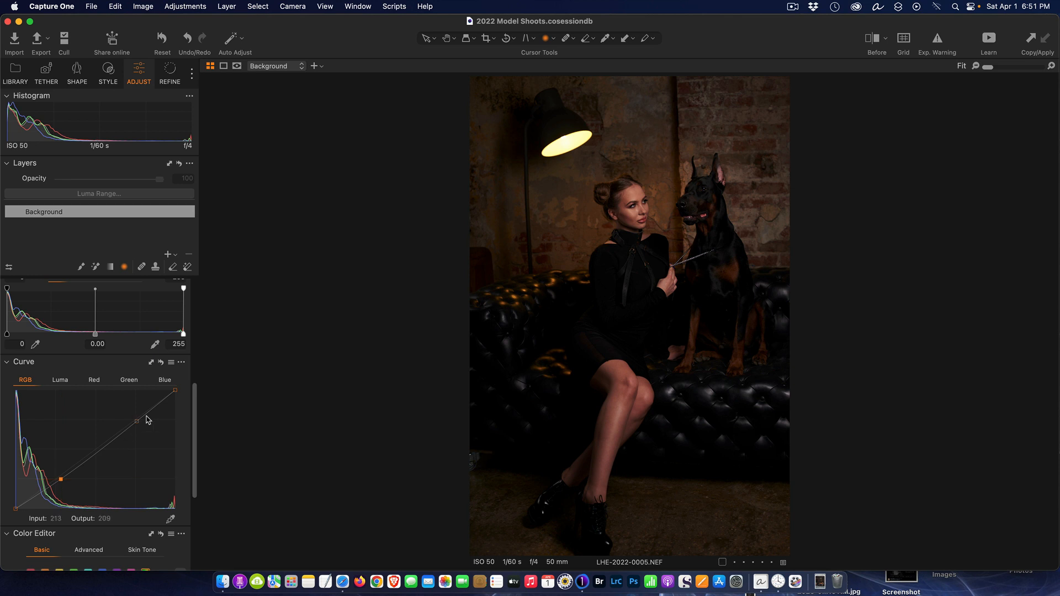
drag(138, 422, 134, 417)
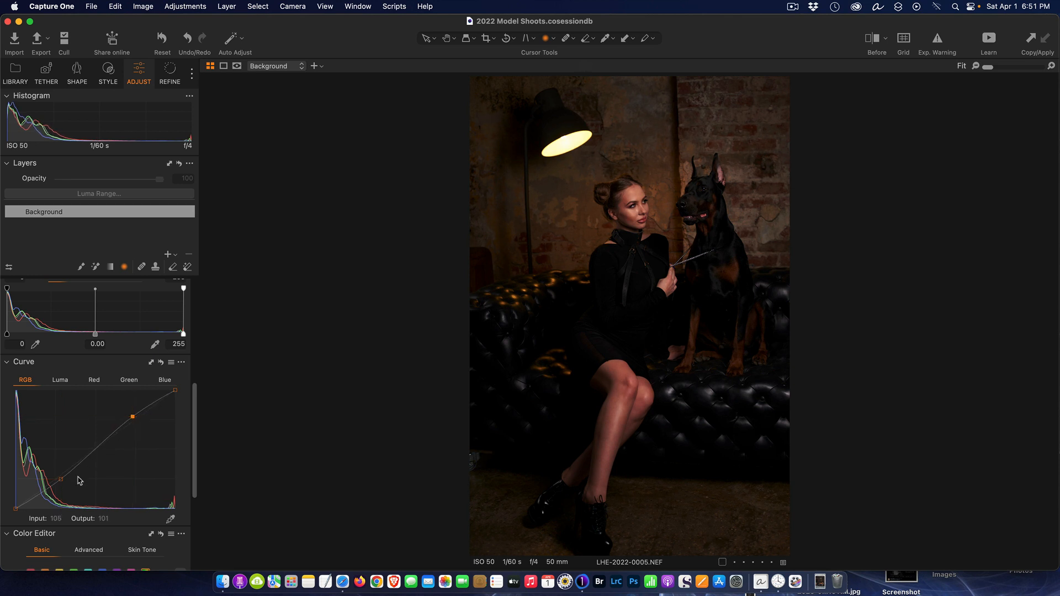
drag(64, 478, 64, 477)
Draw a large radial gradient mask on a new adjustment layer, centred just beside the lamp
scroll(187, 407, up, 5)
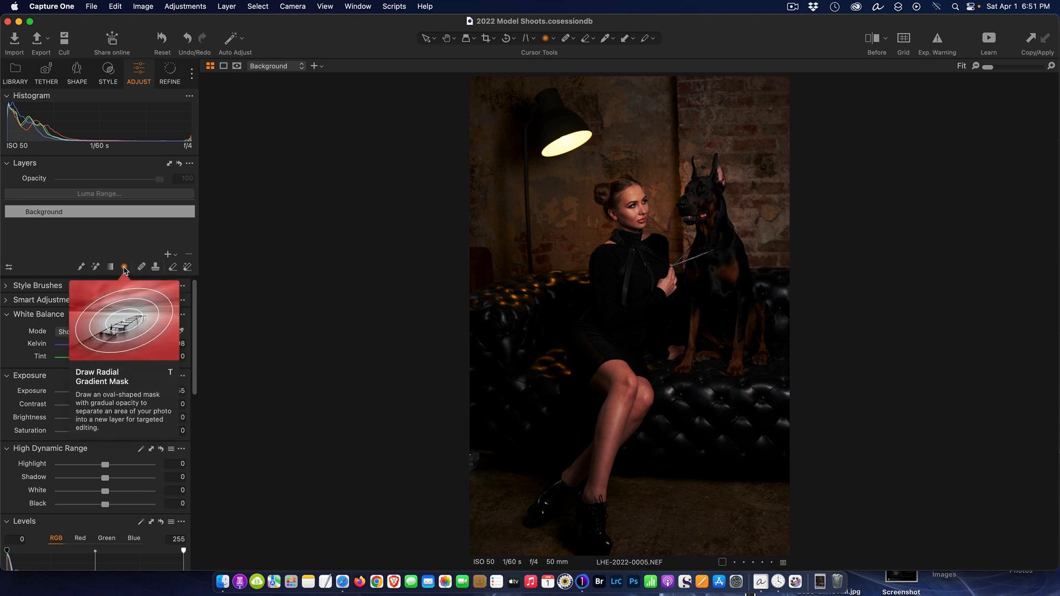
key(h)
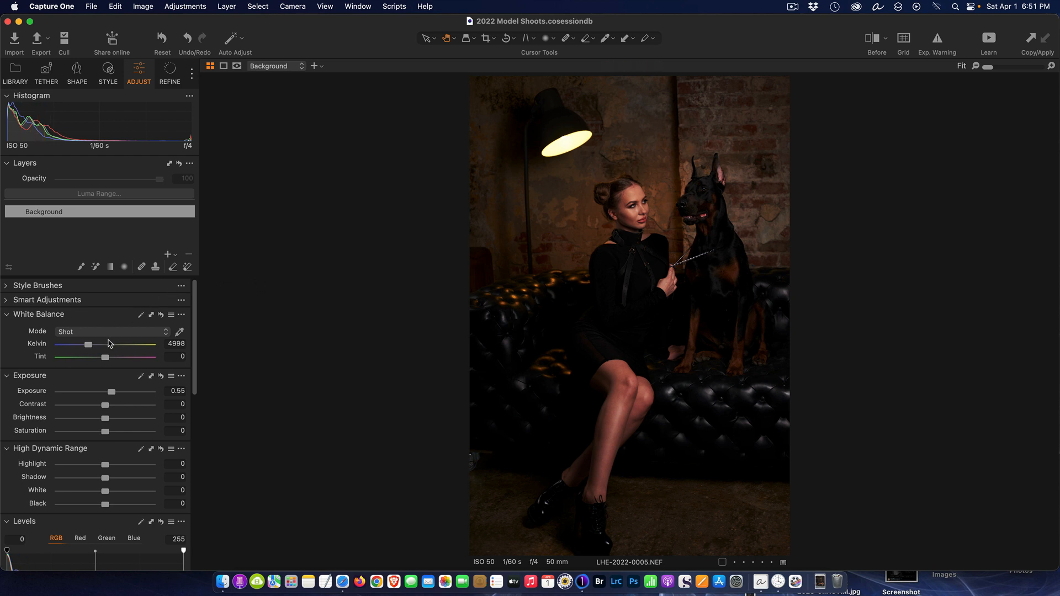
click(125, 268)
drag(517, 98, 717, 462)
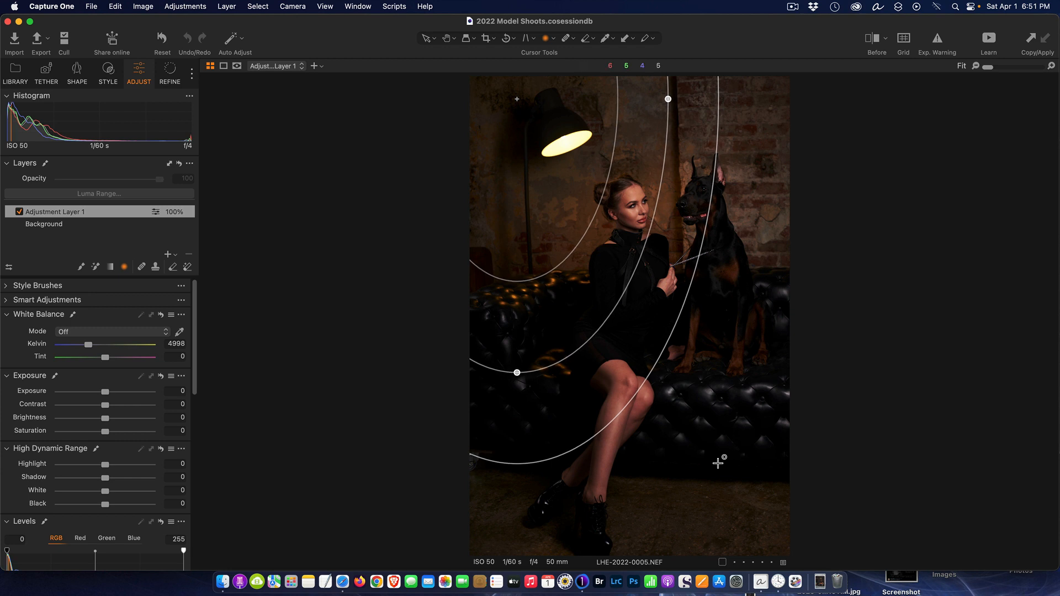
Move, tilt and slightly shorten the radial mask so that it is centred over the model and covers the dog
drag(547, 183, 656, 430)
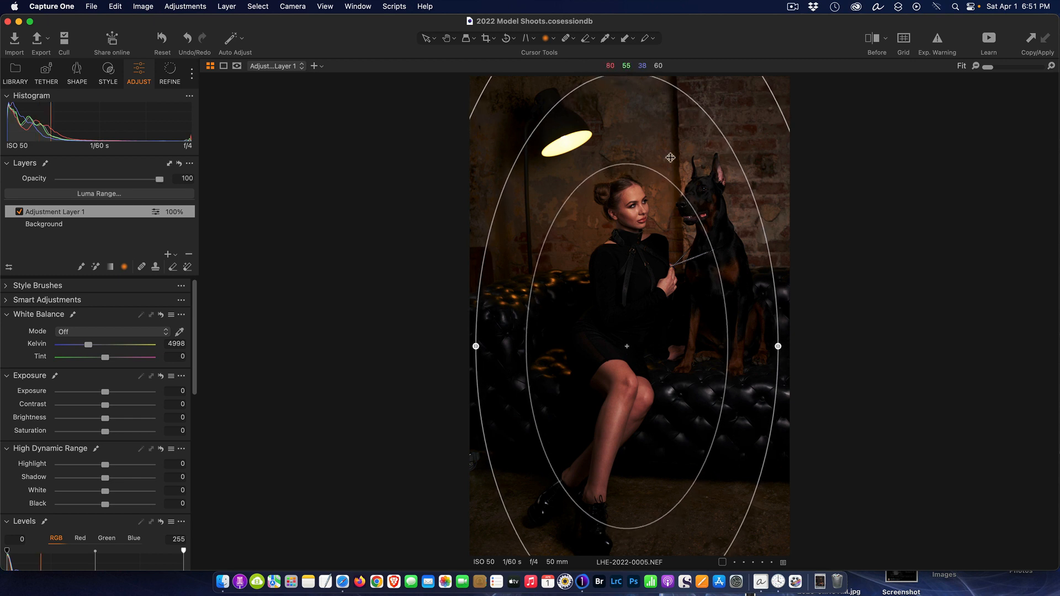
drag(641, 104, 655, 183)
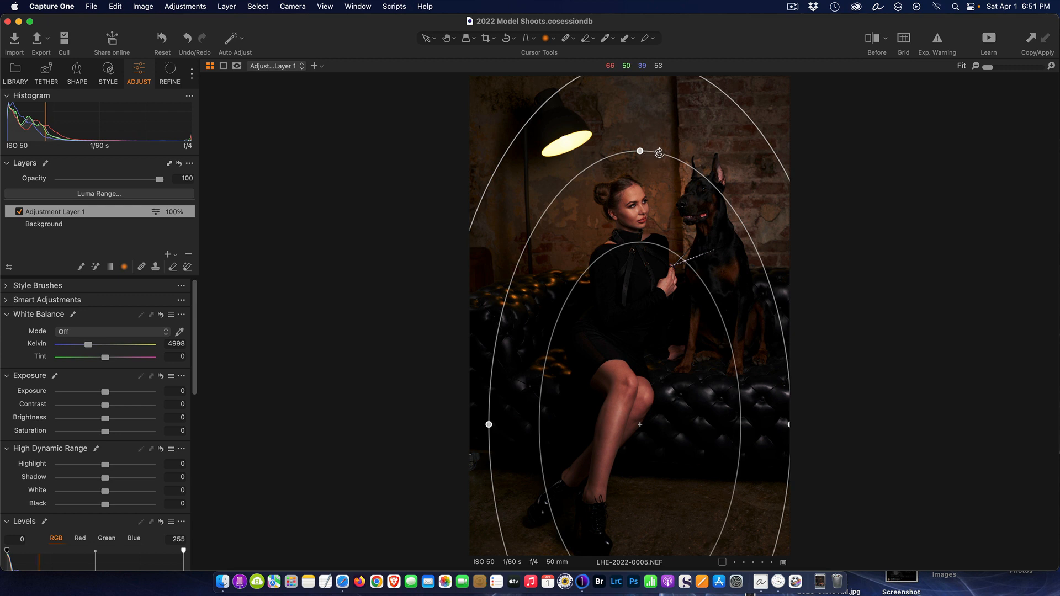
drag(665, 154, 699, 171)
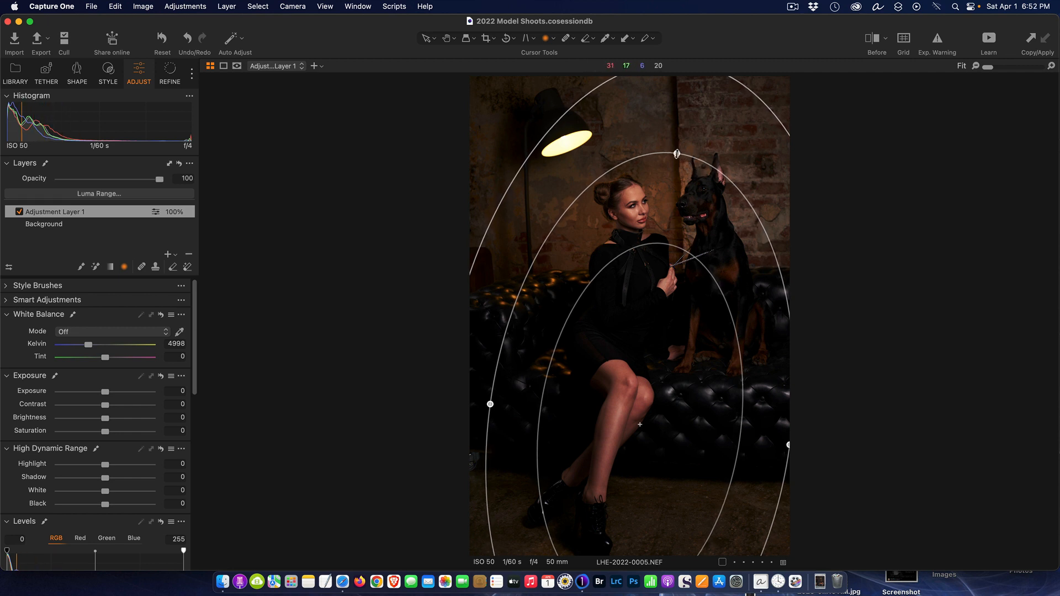
drag(676, 153, 679, 176)
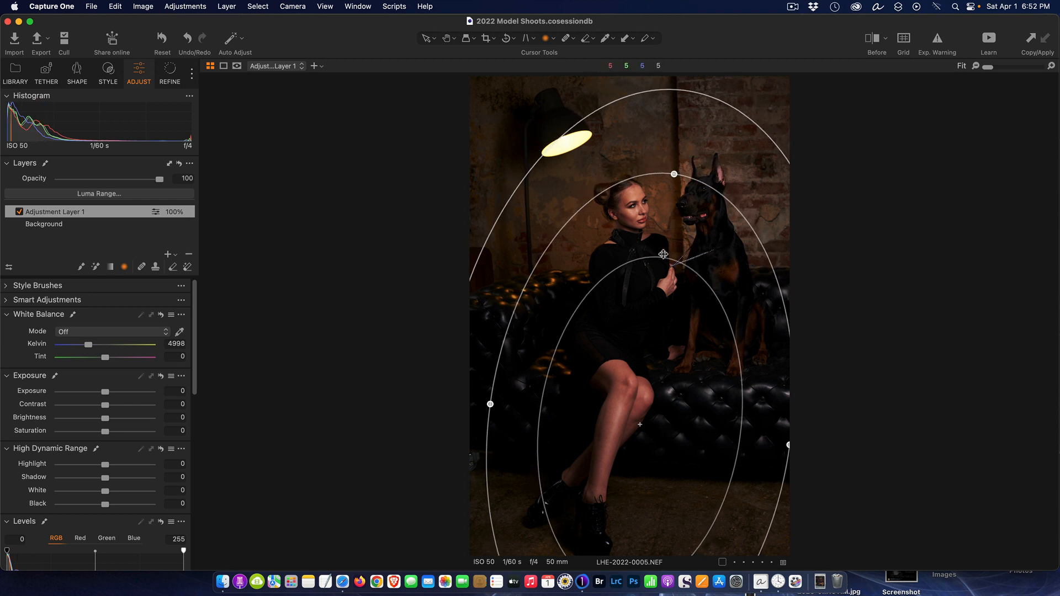
drag(651, 323, 631, 246)
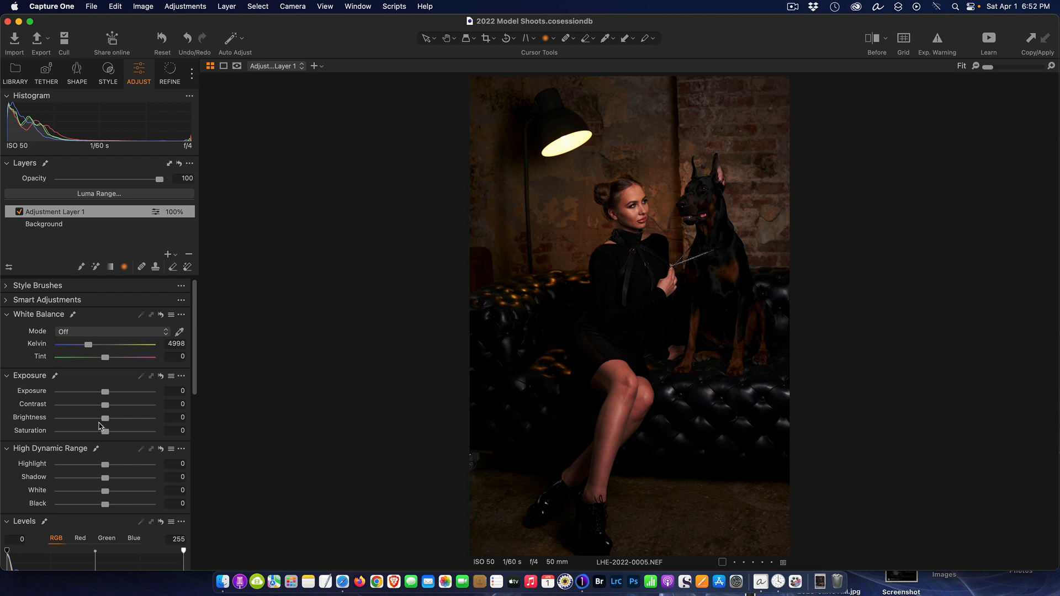
Try Adjustment Layer 1's Brightness at 50, and bring it back to 2
drag(106, 419, 287, 419)
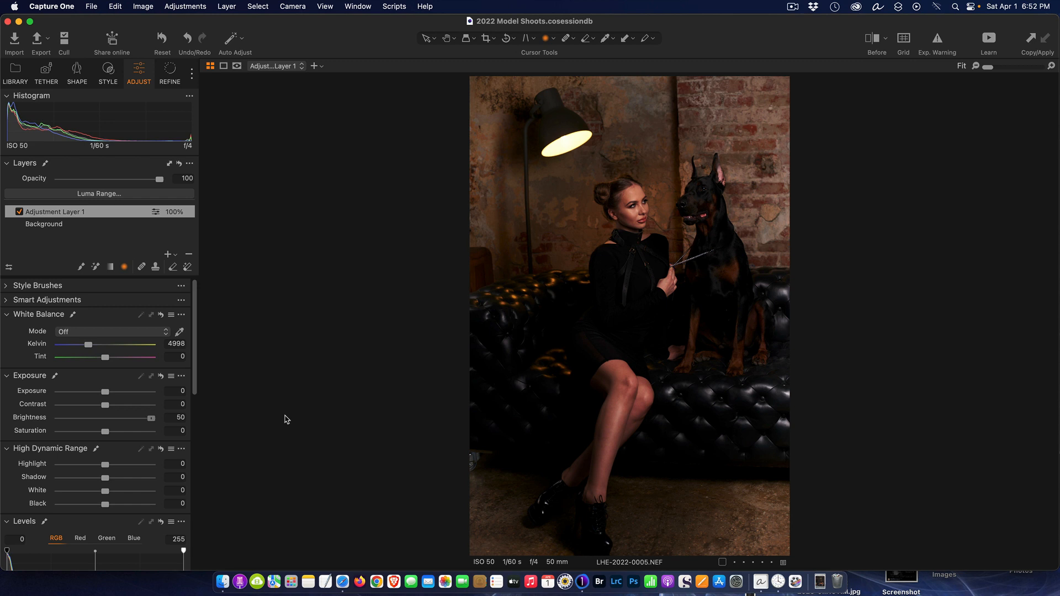
drag(287, 420, 110, 428)
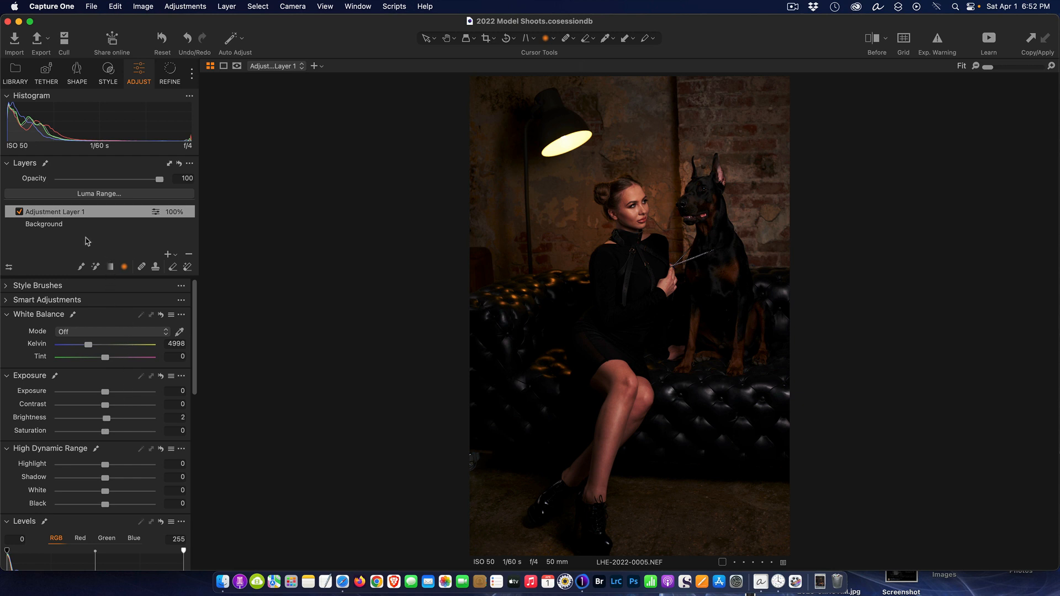
Invert the mask of Adjustment Layer 1 and set the layer's Brightness to 27
right_click(111, 214)
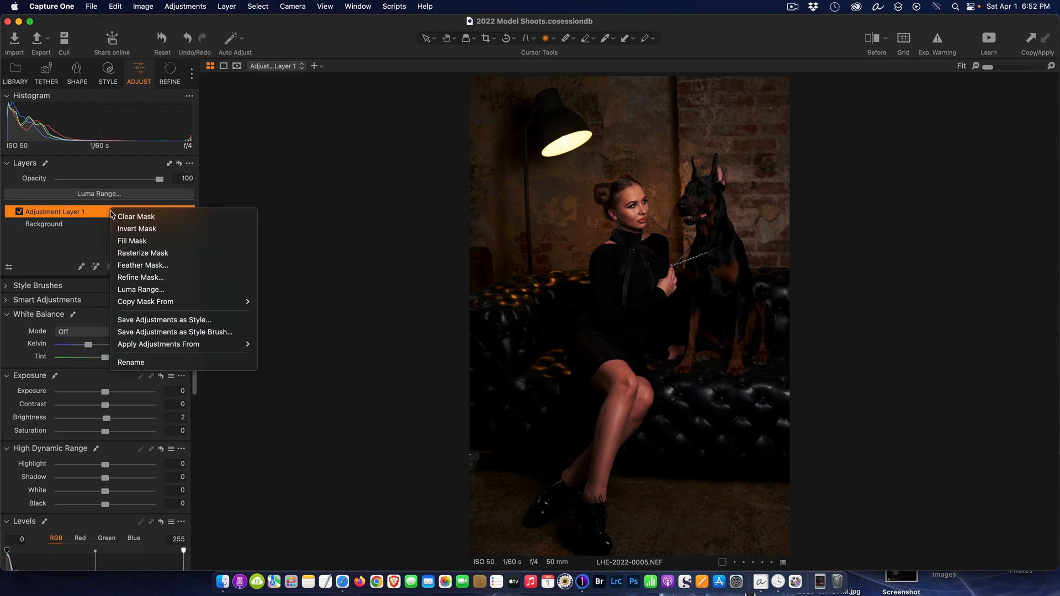
click(164, 230)
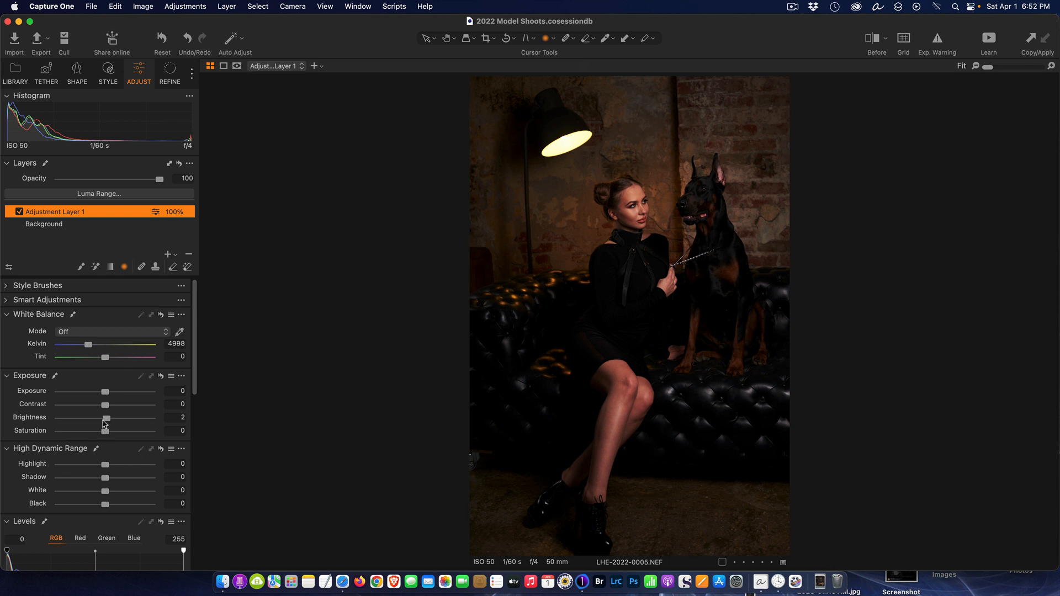
drag(107, 419, 127, 425)
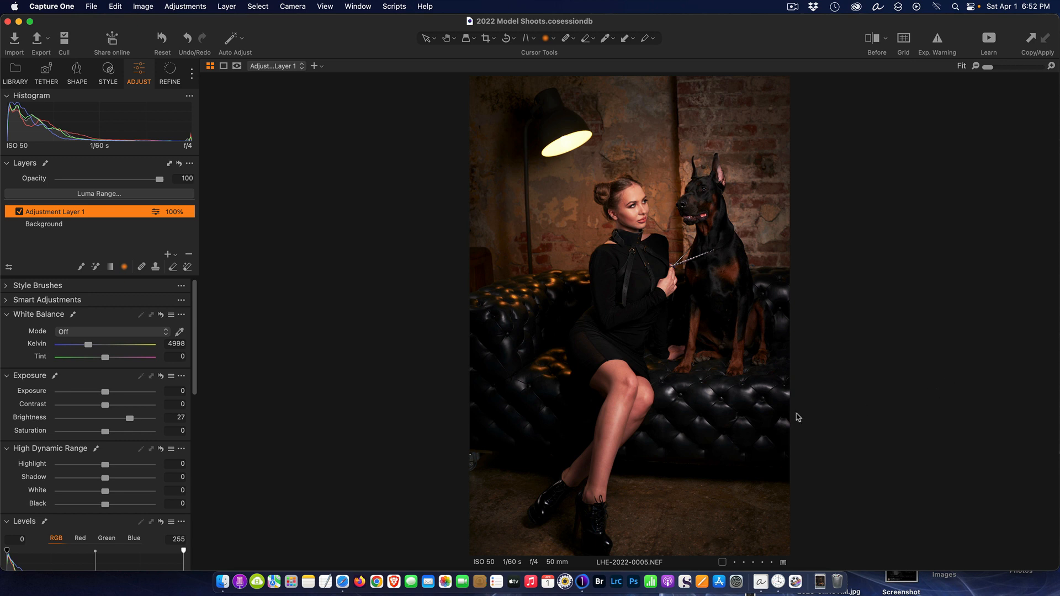
Compare the photo with Adjustment Layer 1 switched off and on again
click(19, 212)
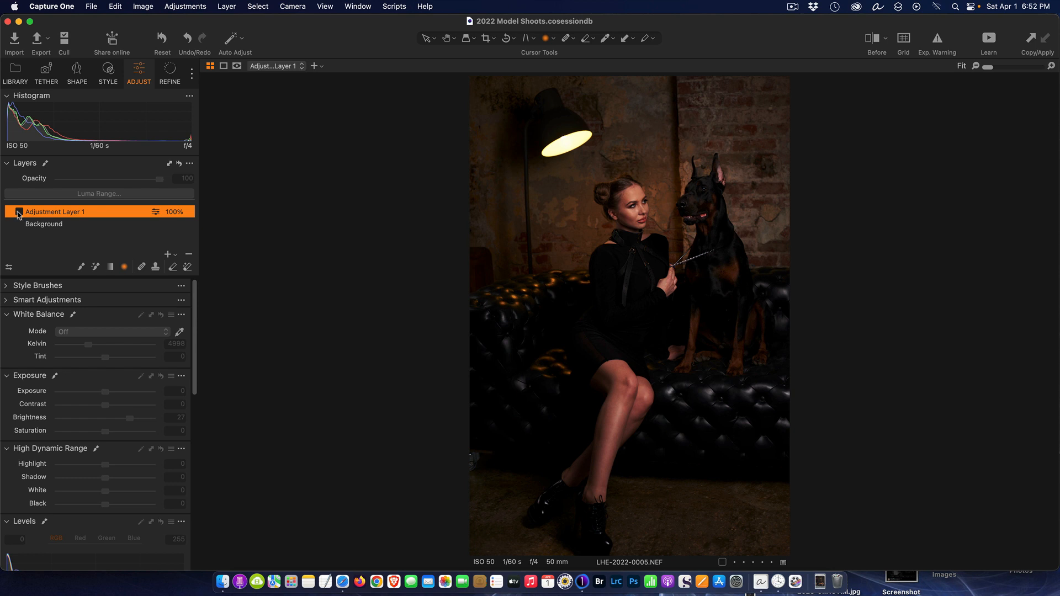
click(19, 213)
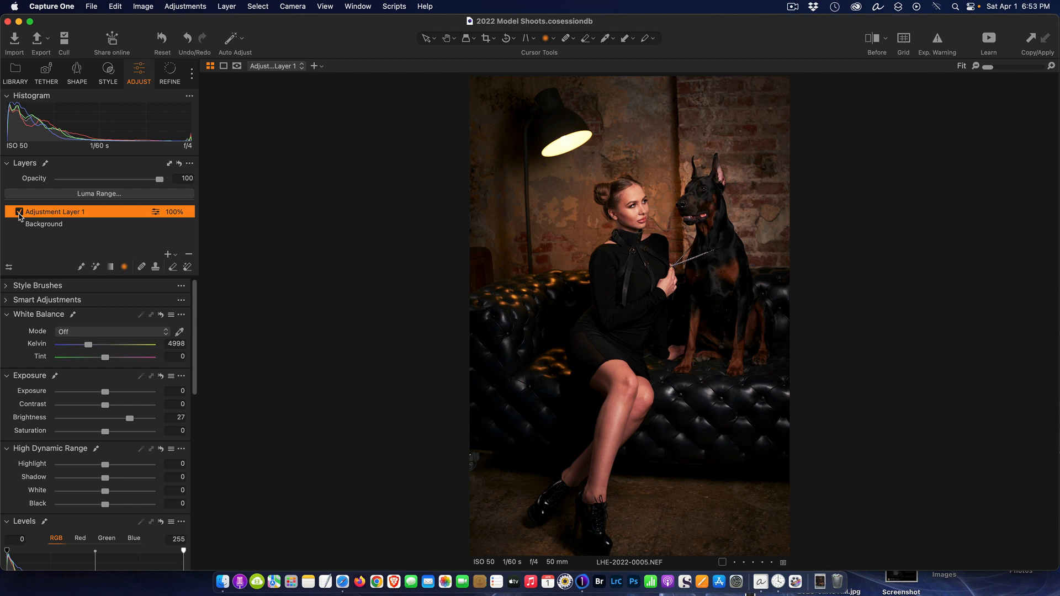
mouse_move(636, 242)
Set the Vignetting amount to -0.23 with the Elliptic on Crop method
drag(194, 320, 220, 515)
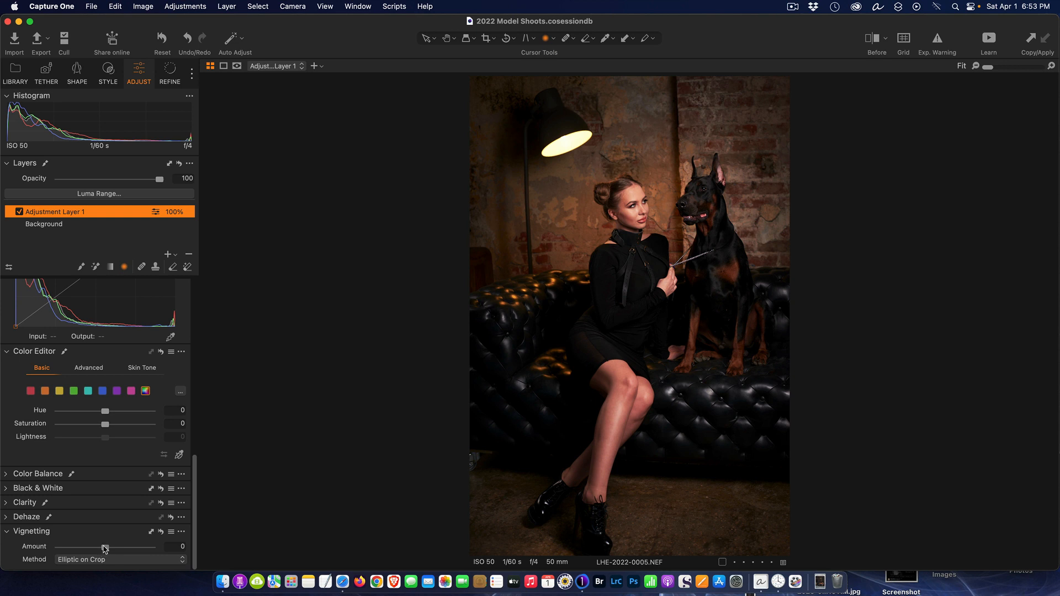
drag(105, 548, 102, 549)
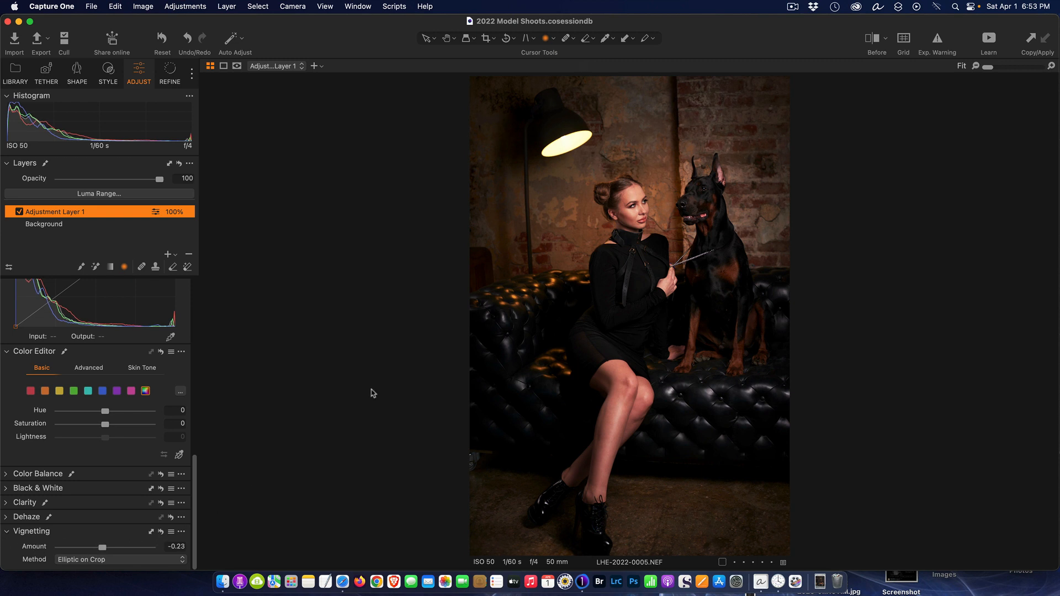
Compare the edit with the original in the split before/after view, and zoom in to 67% on the model and dog
click(878, 39)
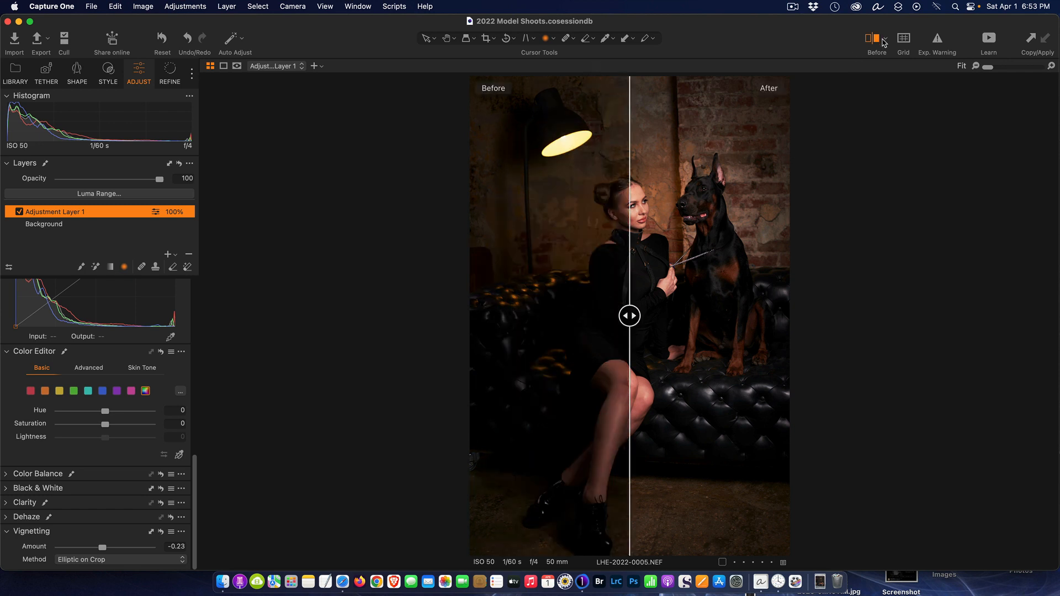
mouse_move(629, 316)
mouse_down()
mouse_move(749, 324)
mouse_move(481, 330)
mouse_move(632, 328)
mouse_up()
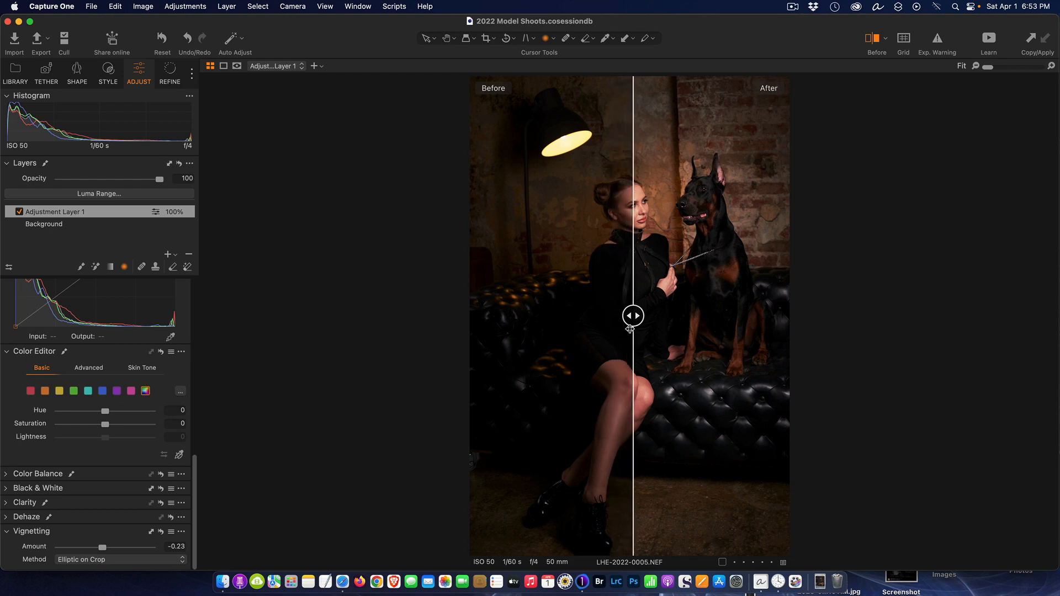
click(881, 41)
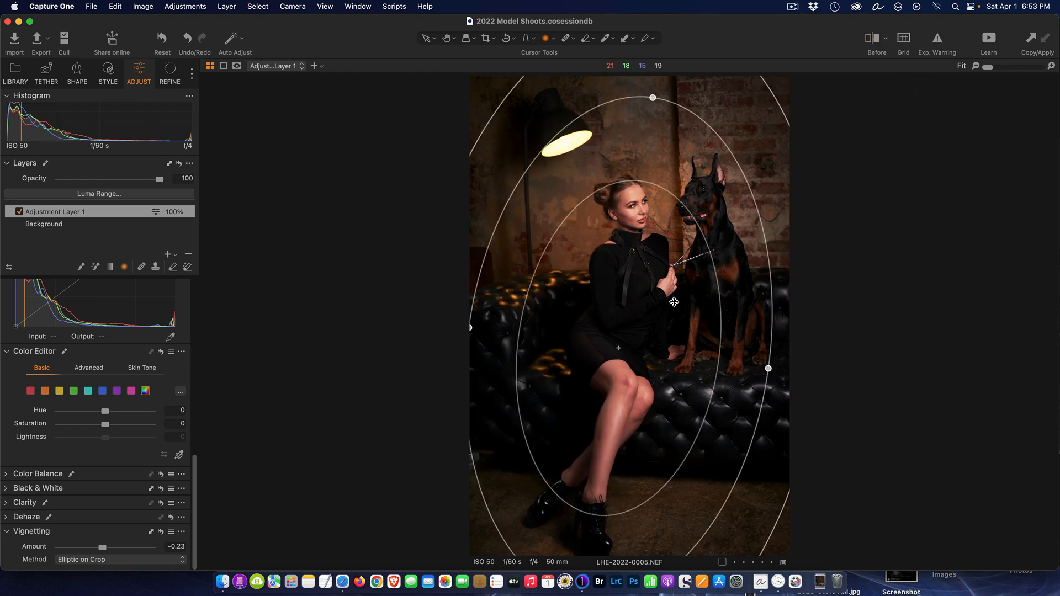
scroll(634, 305, up, 2)
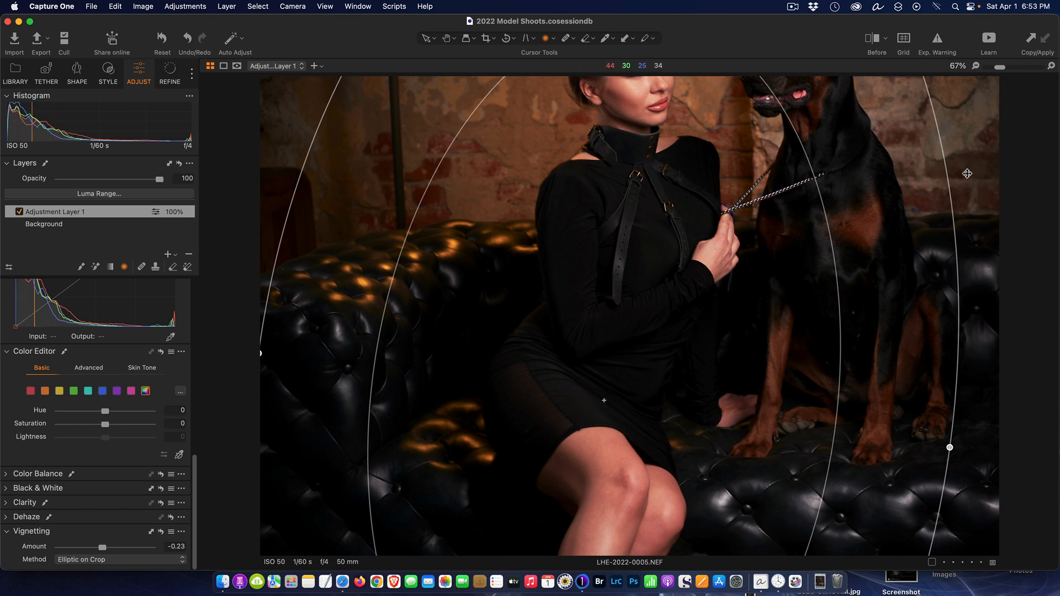
Shift the radial mask of Adjustment Layer 1 slightly up and to the left over the model
drag(930, 138, 880, 110)
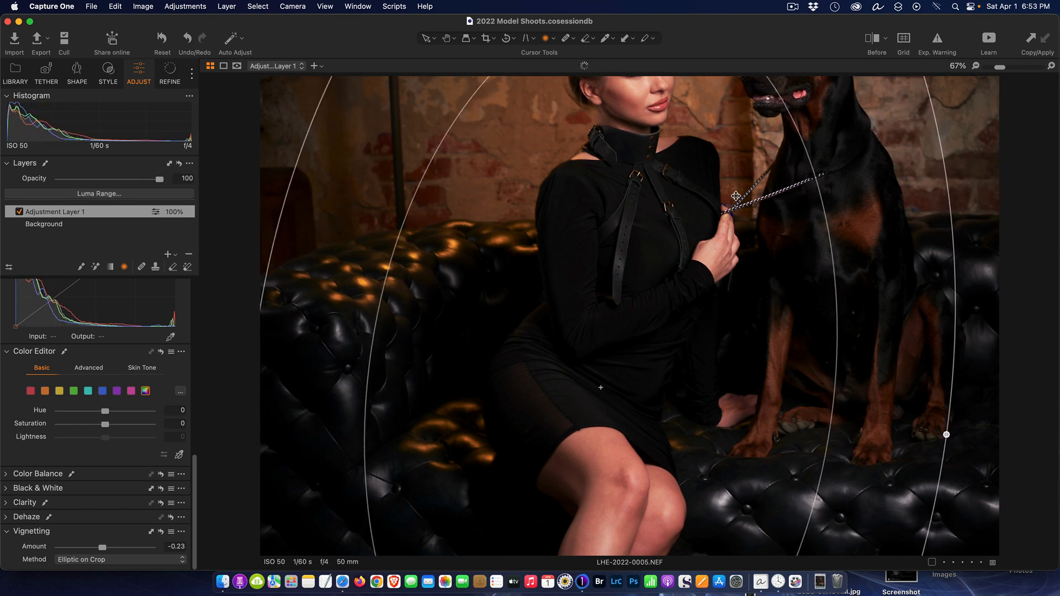
scroll(676, 225, down, 2)
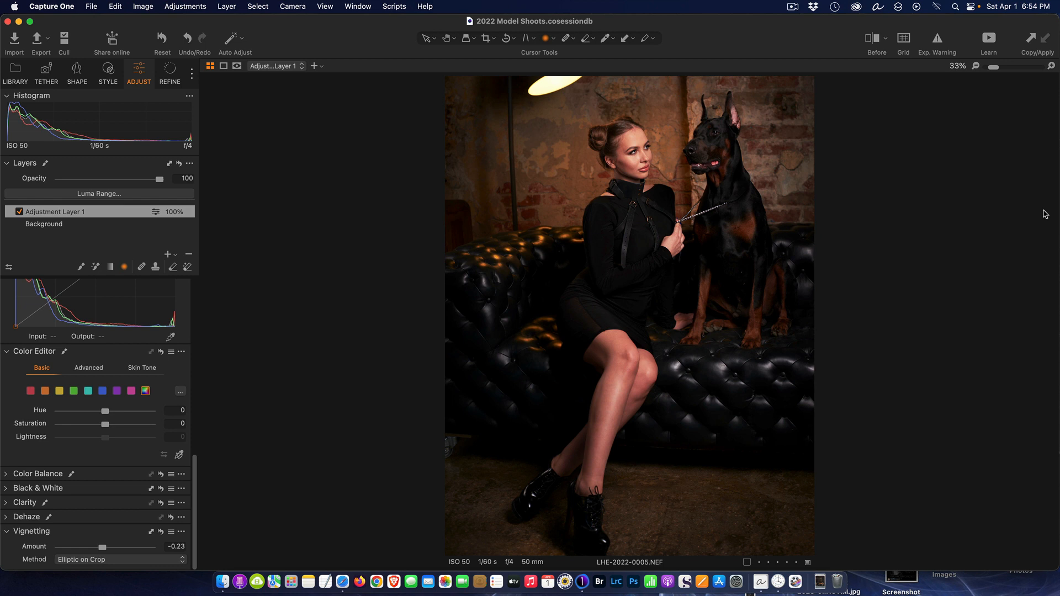
key(super+0)
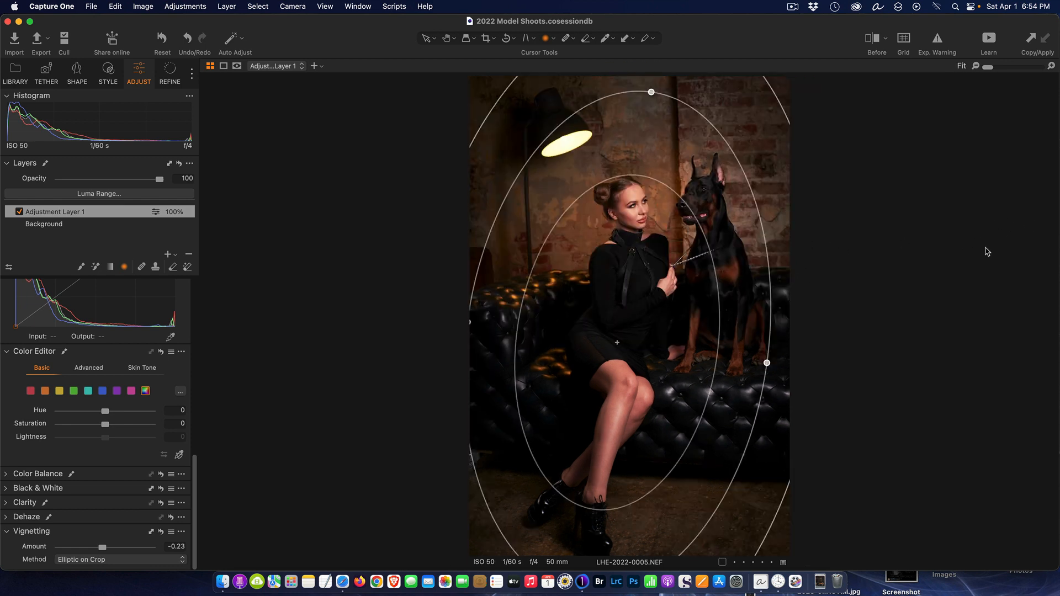
Compare the model and dog with the original at 50% in the split before/after view, and return to the full photo
key(super+equal)
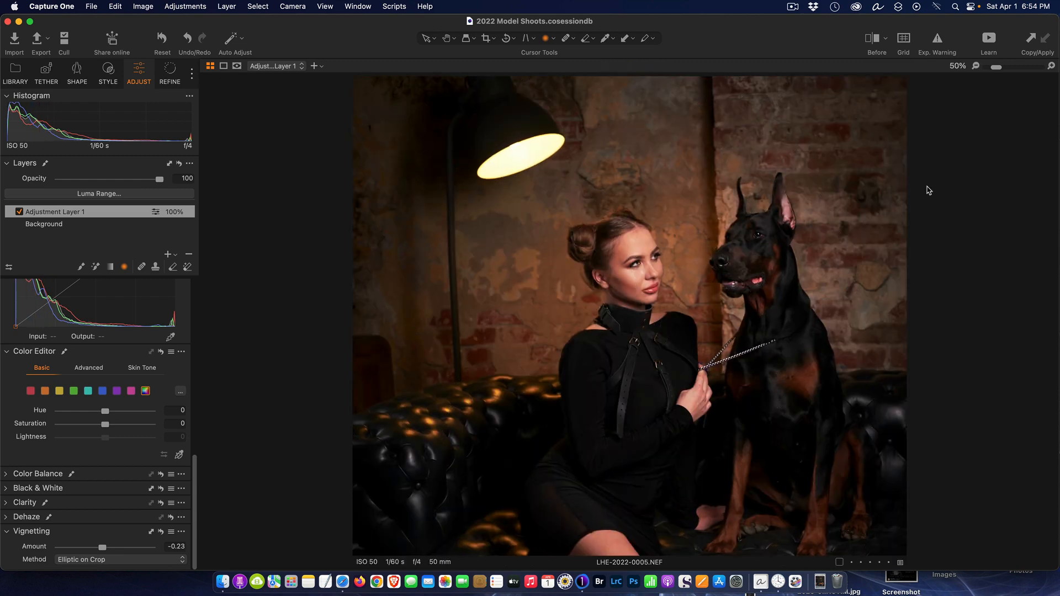
click(876, 37)
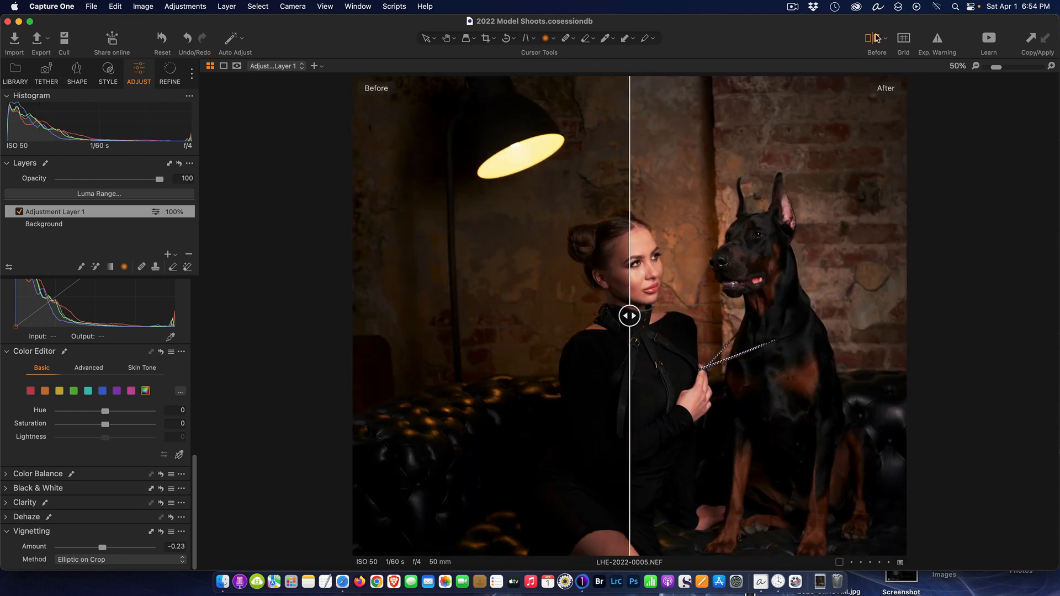
mouse_move(629, 315)
mouse_down()
mouse_move(671, 316)
mouse_move(586, 316)
mouse_move(628, 316)
mouse_up()
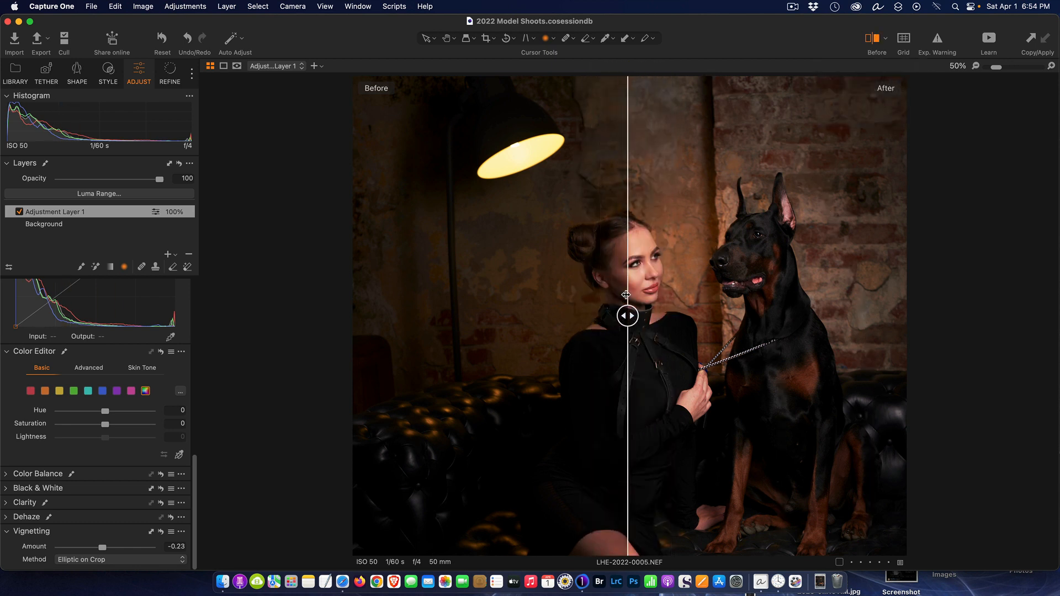
click(870, 39)
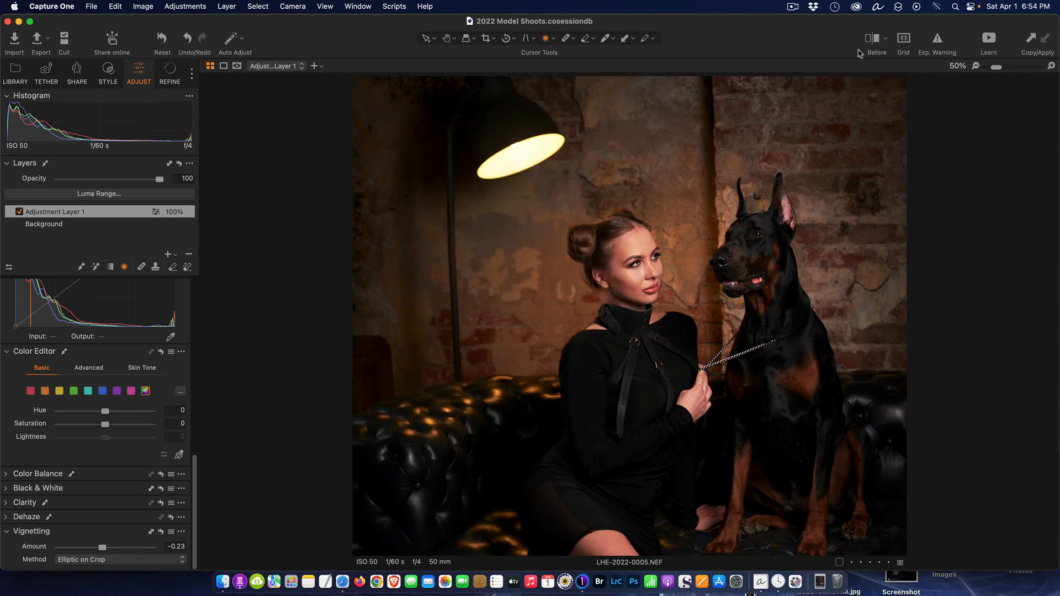
key(super+0)
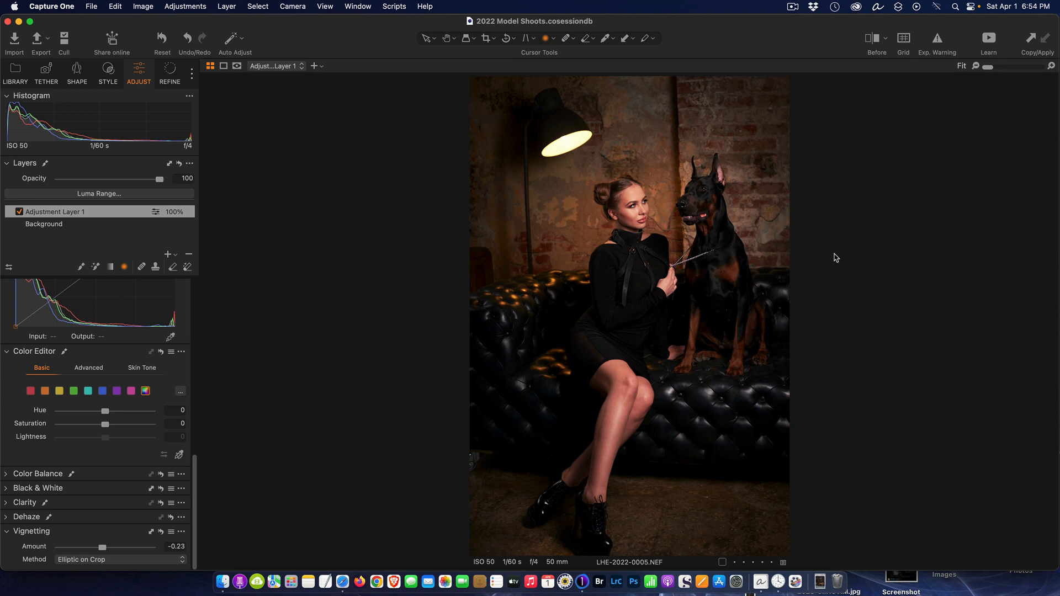
click(794, 7)
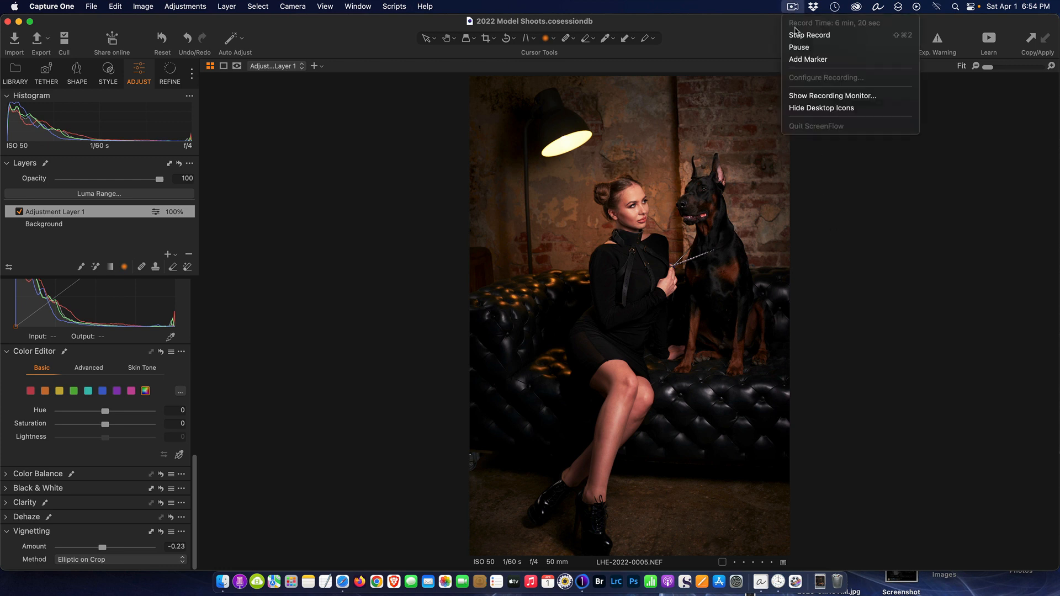